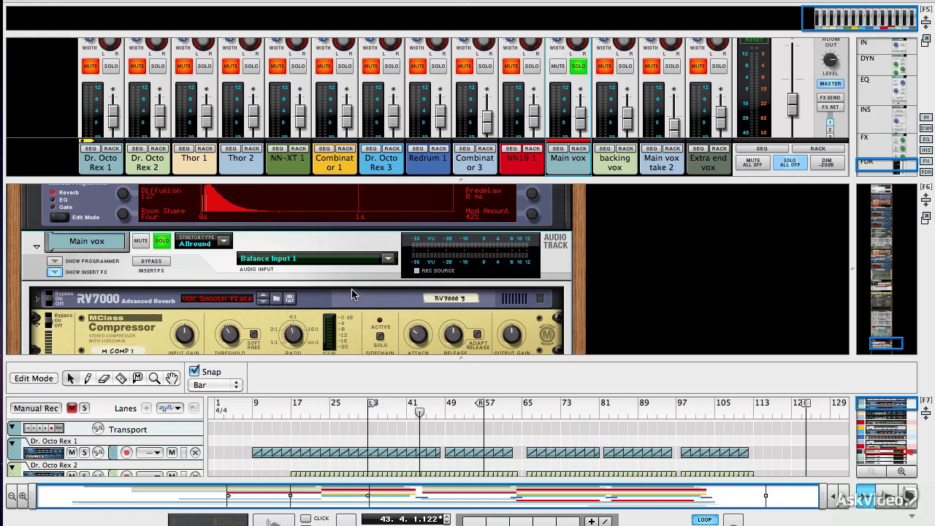
Scroll through the rack to view the Main vox RV7000 reverb and MClass Compressor inserts.
scroll(352, 294, down, 5)
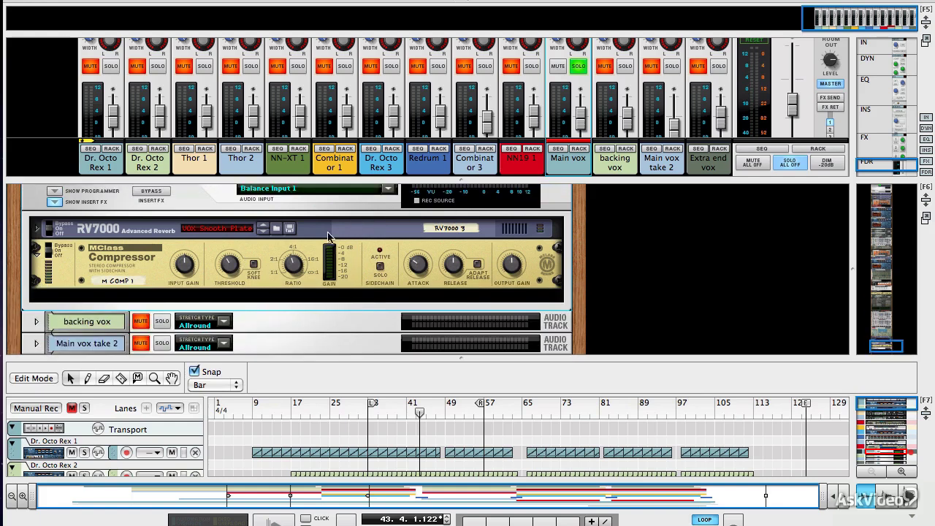
scroll(365, 252, up, 2)
scroll(274, 274, up, 2)
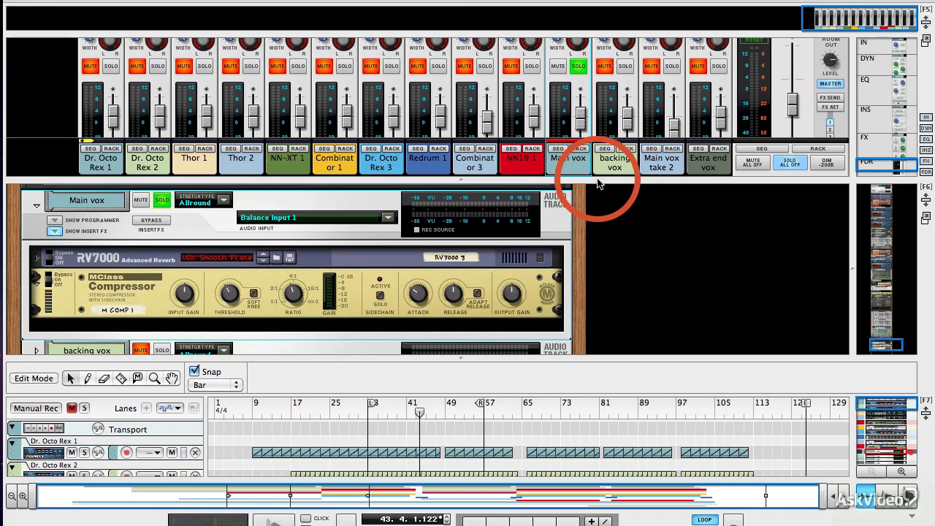
Drag the mixer/rack divider down to reveal every channel's sends, inserts and FX returns.
mouse_move(598, 184)
mouse_down()
mouse_move(609, 339)
mouse_move(600, 491)
mouse_up()
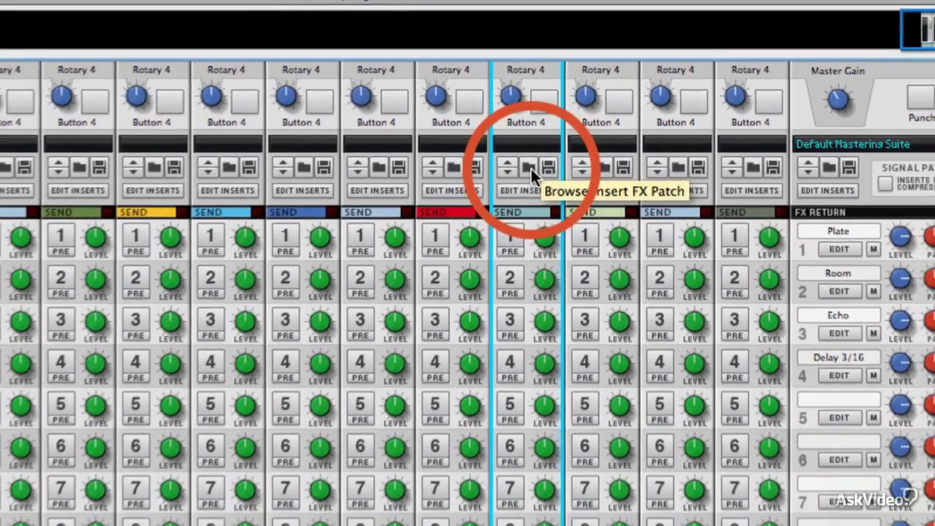
Open the Main vox Insert FX Browser at the Reason Factory Sound Bank's ALL Effect Patches folder.
click(521, 191)
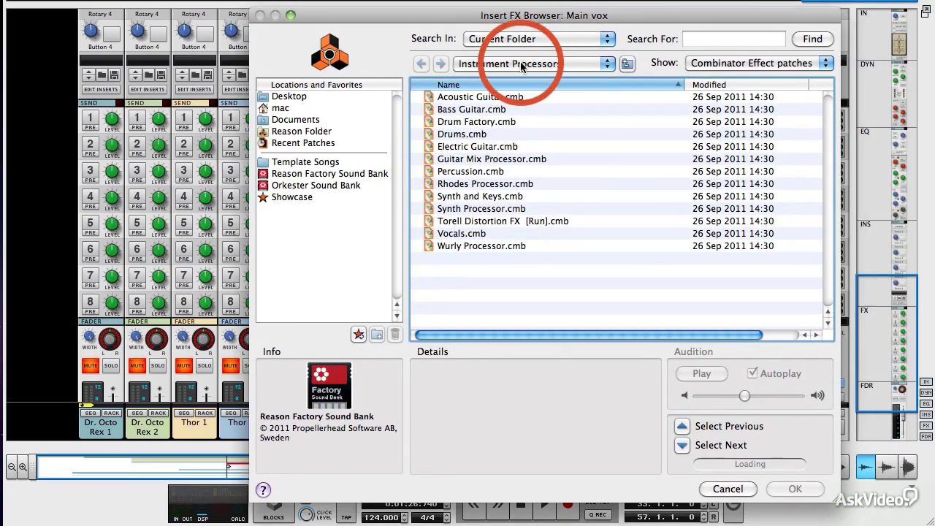
click(560, 64)
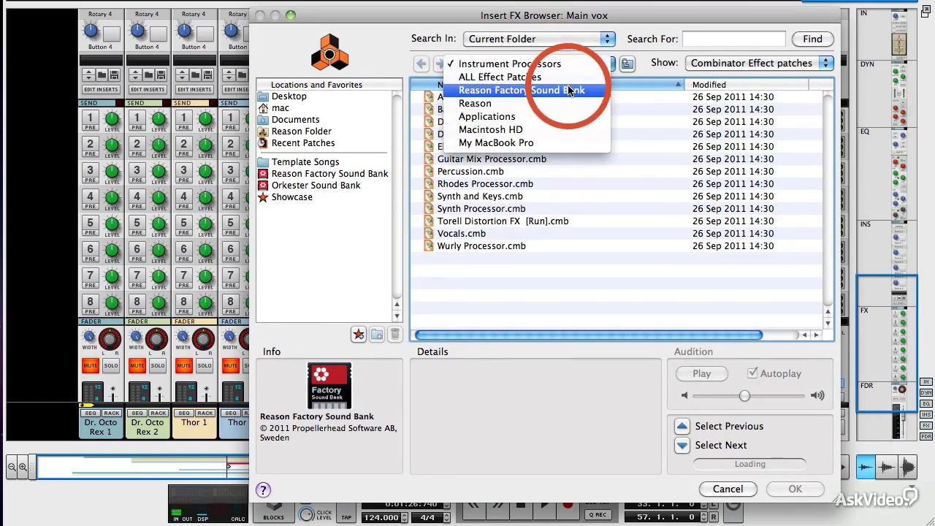
click(570, 91)
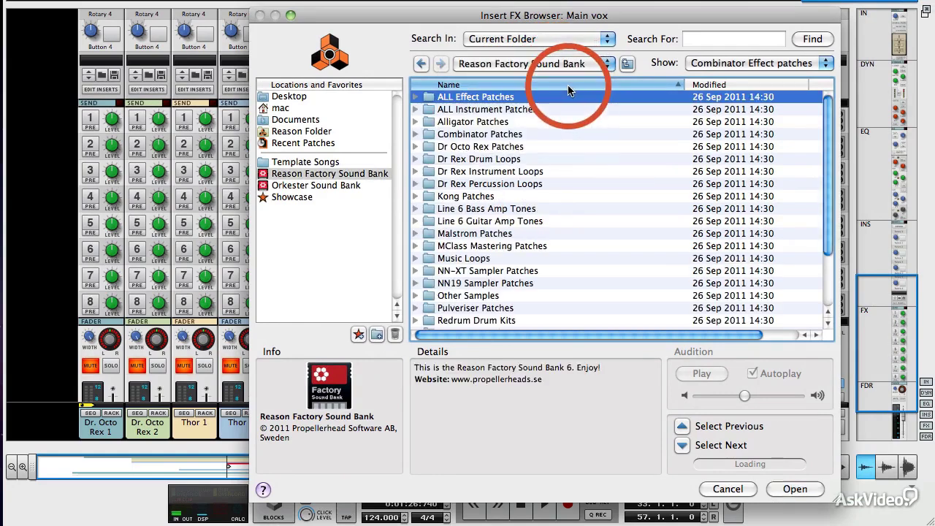
double_click(512, 98)
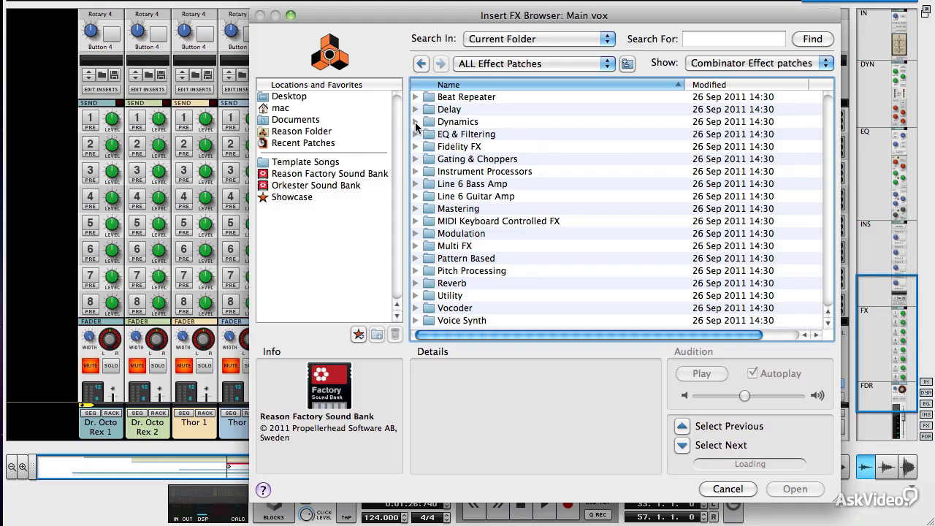
Load Dynamics > Vocals > Vocal Multi-Band Comp.cmb into the Main vox inserts.
click(415, 122)
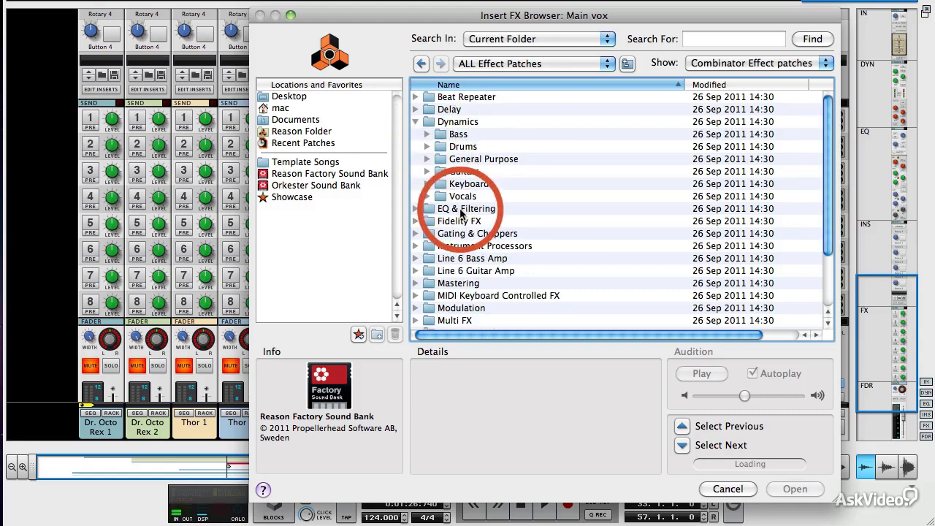
click(428, 197)
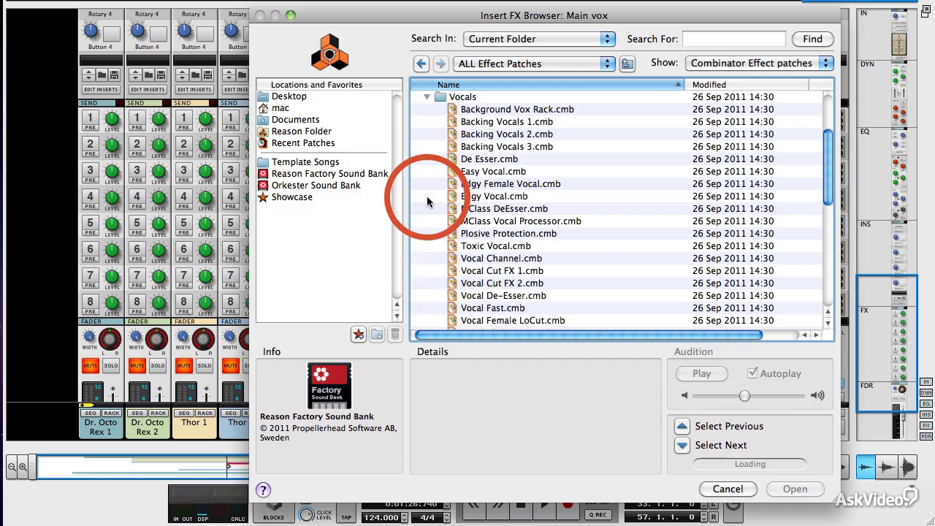
scroll(512, 157, up, 1)
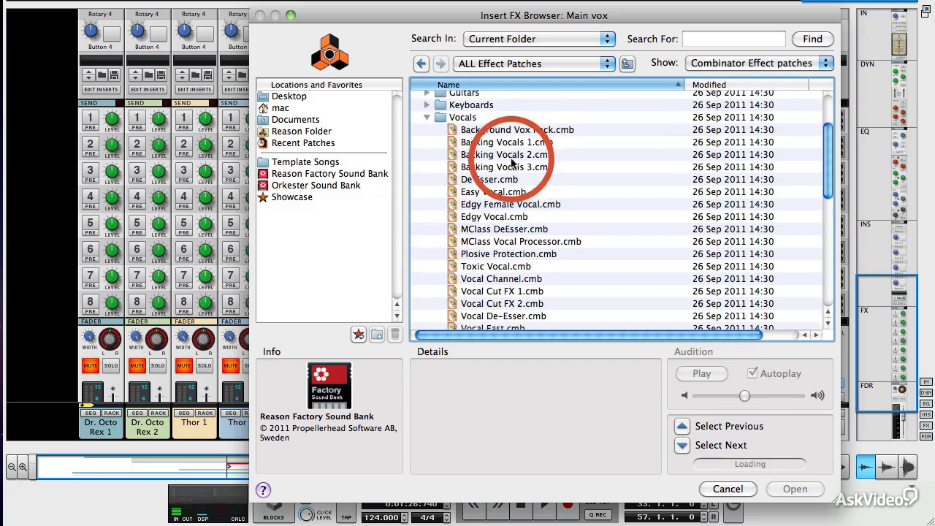
scroll(523, 153, down, 3)
scroll(536, 149, down, 2)
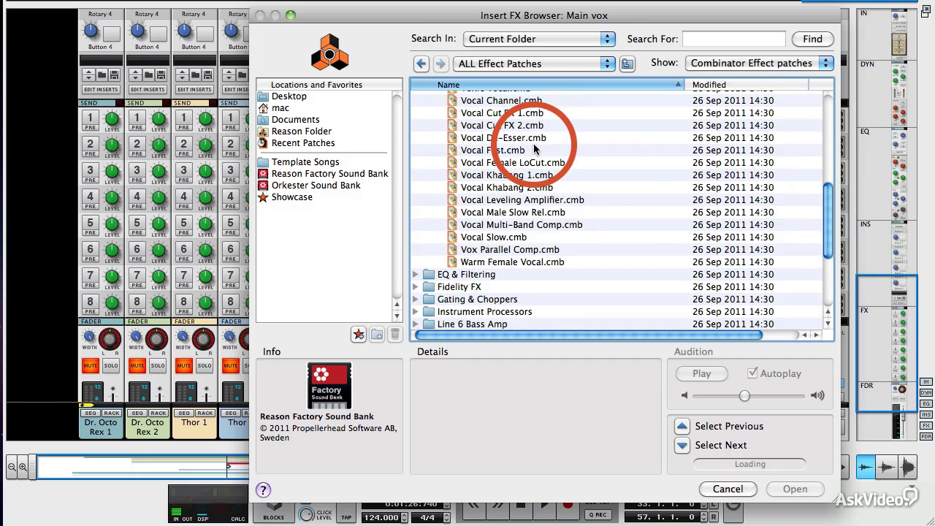
click(524, 226)
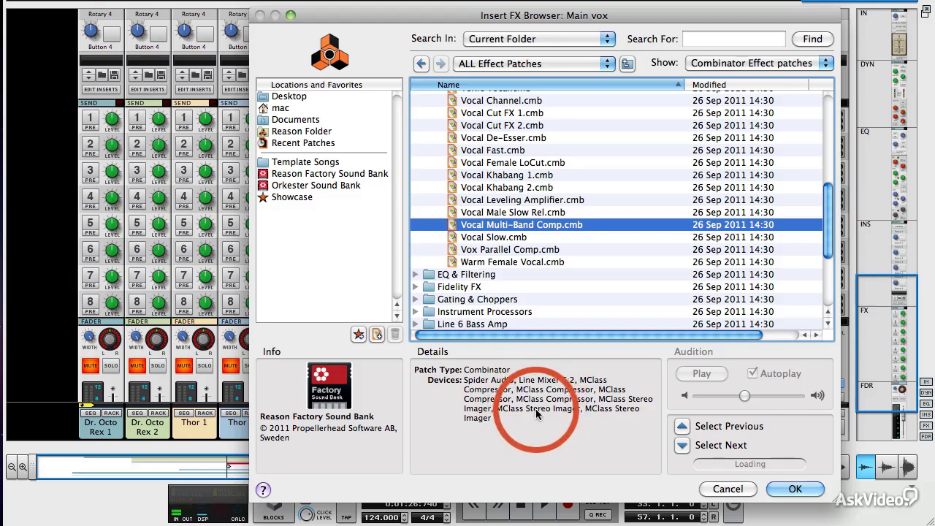
click(804, 490)
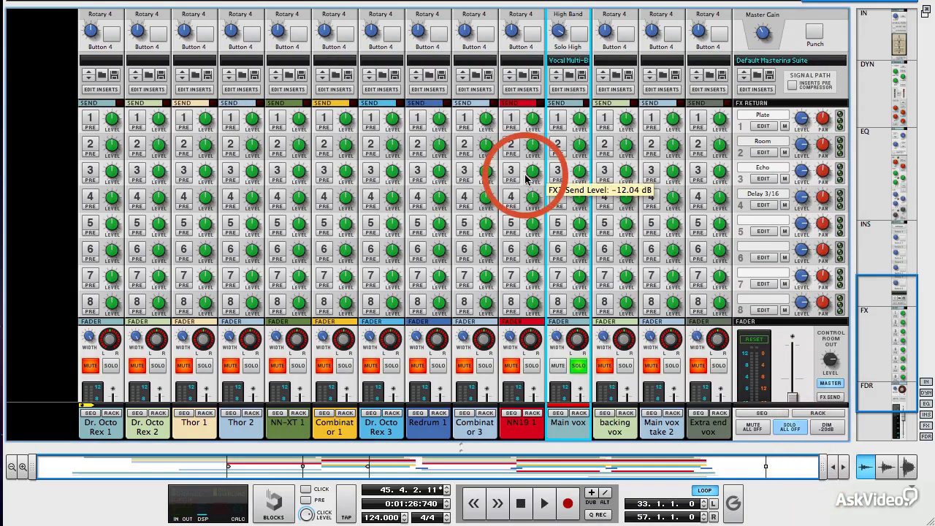
Show the Main vox insert devices in an enlarged rack to view the four band-split compressors.
click(572, 90)
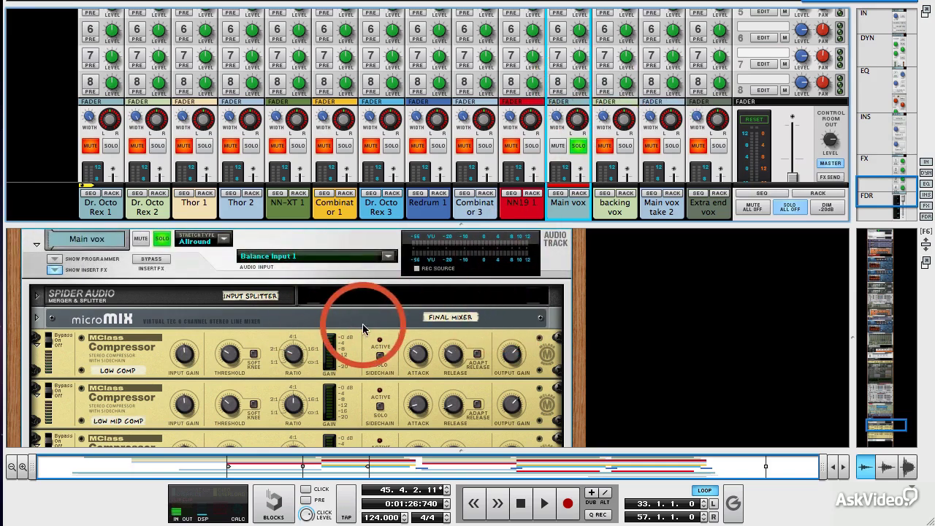
scroll(366, 333, down, 1)
scroll(369, 333, down, 5)
scroll(365, 332, down, 3)
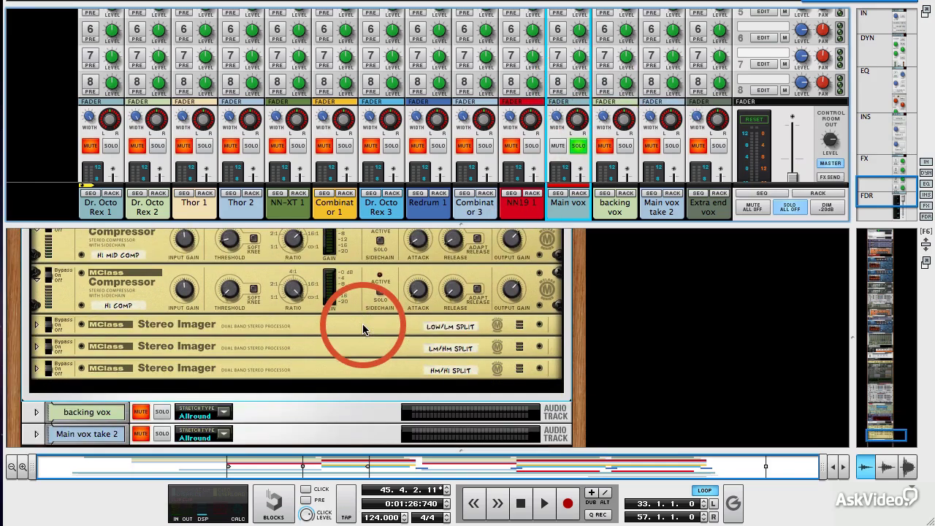
scroll(364, 330, up, 1)
scroll(364, 331, up, 2)
scroll(364, 331, up, 3)
scroll(364, 330, up, 3)
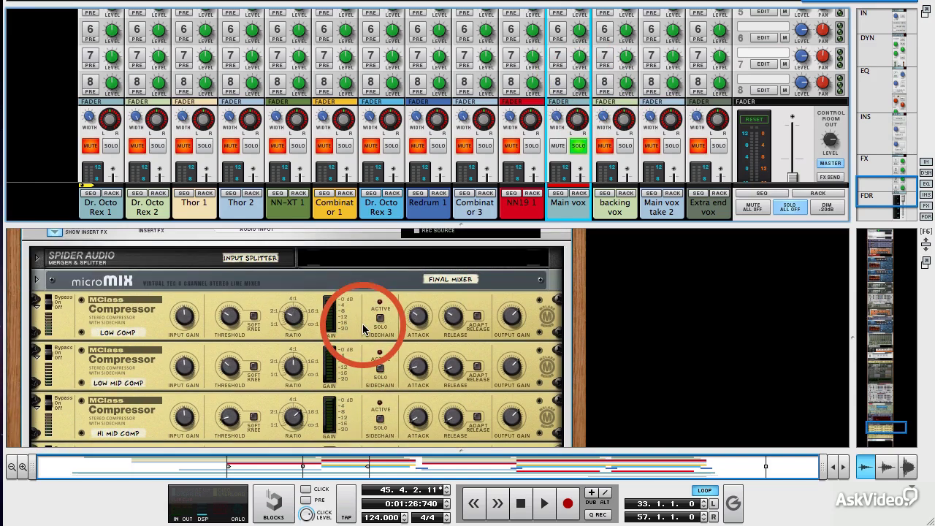
drag(373, 228, 380, 89)
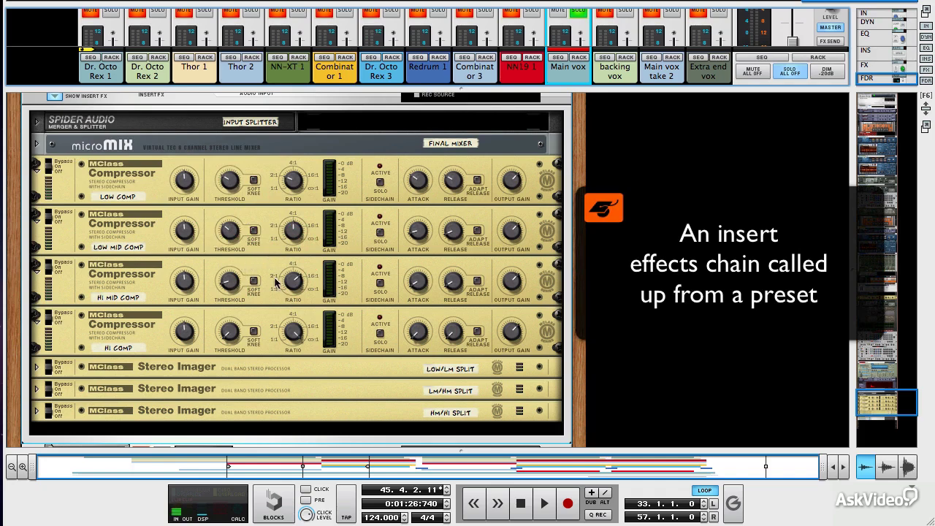
scroll(202, 211, up, 2)
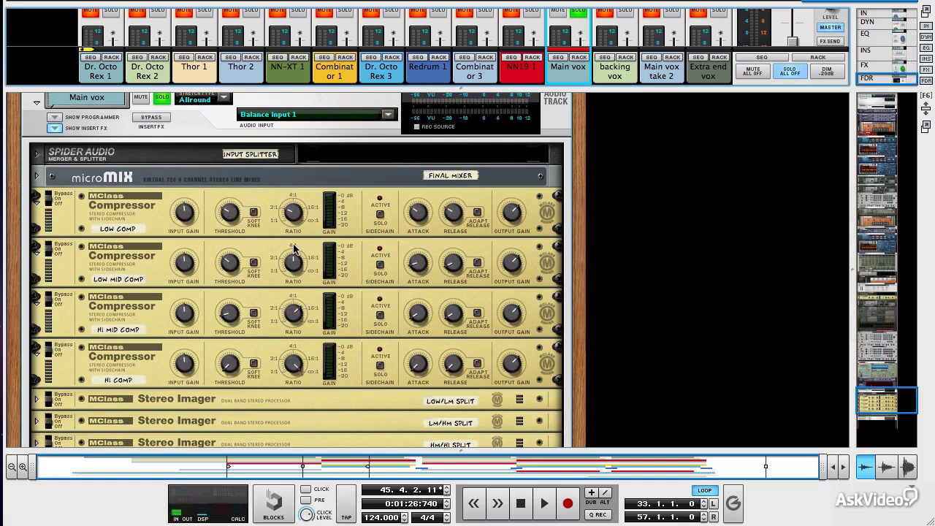
scroll(418, 226, up, 1)
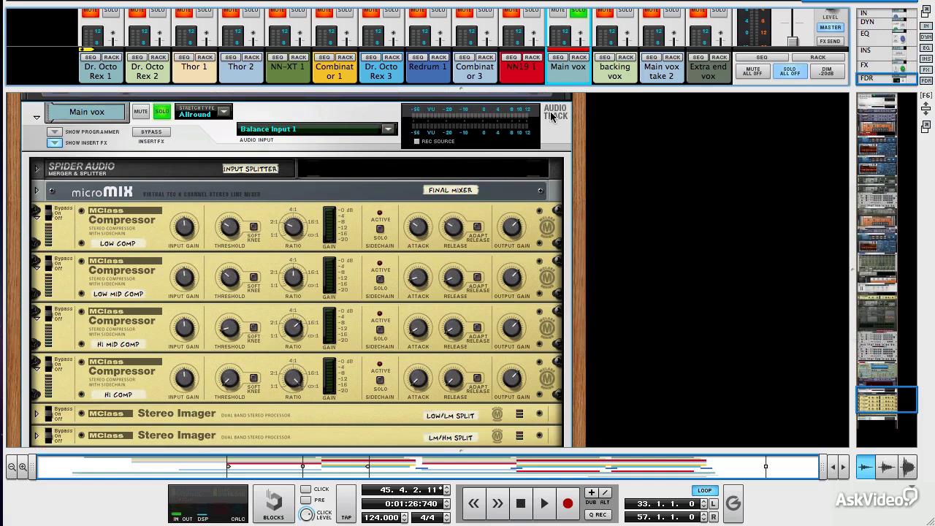
scroll(483, 231, down, 2)
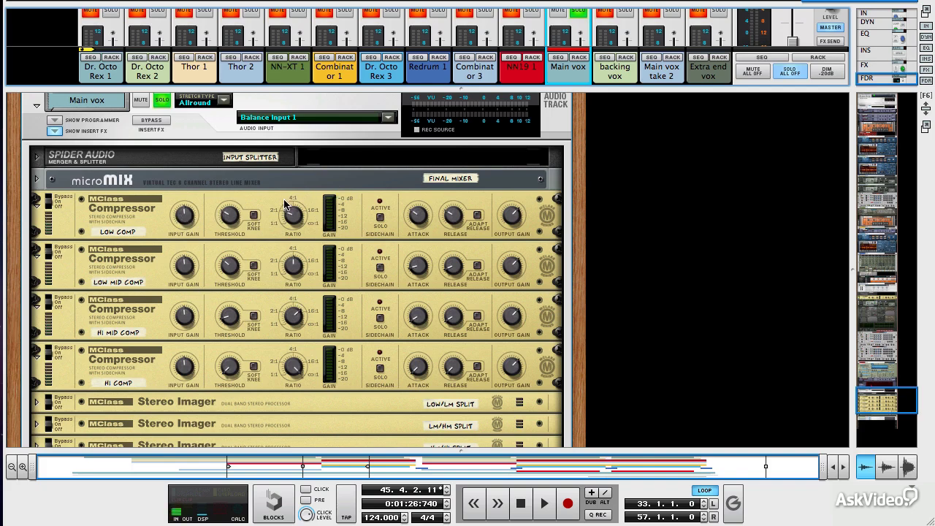
Play the song to hear the multiband compression, then expand the mixer again.
key(space)
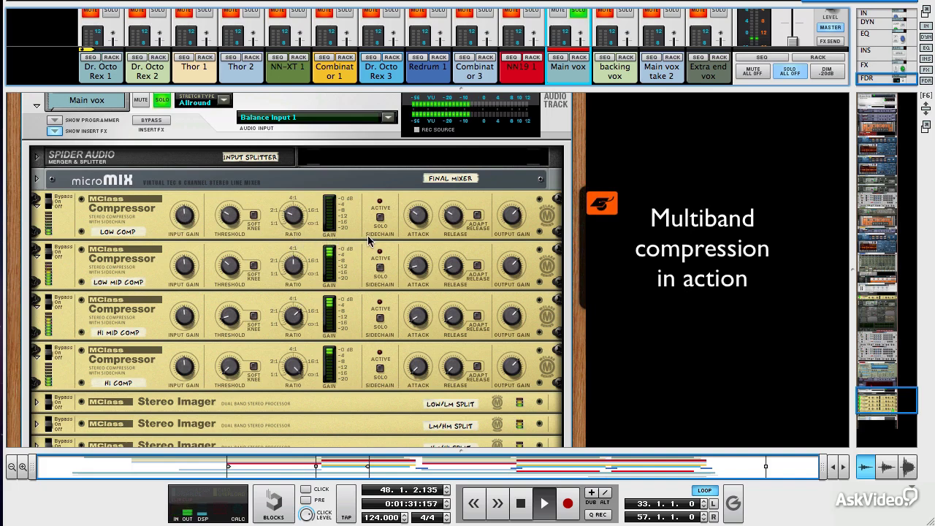
key(space)
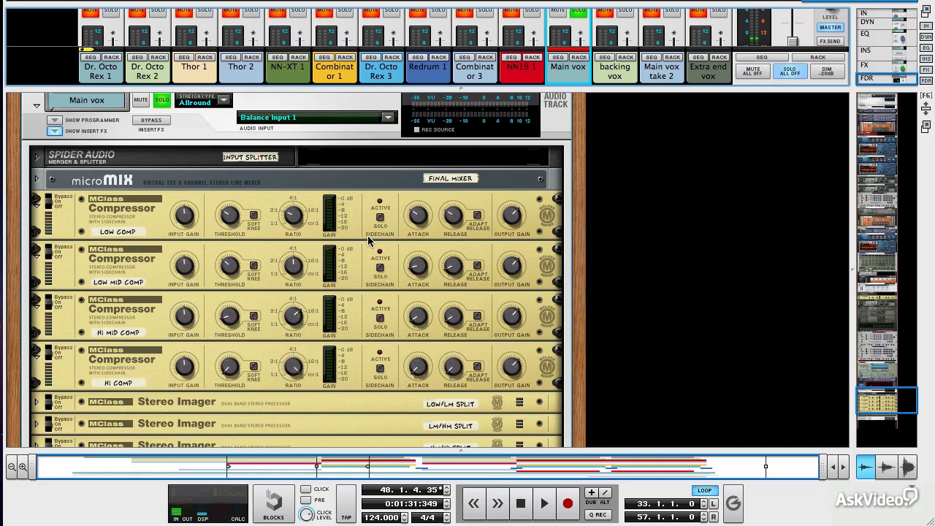
scroll(361, 241, down, 1)
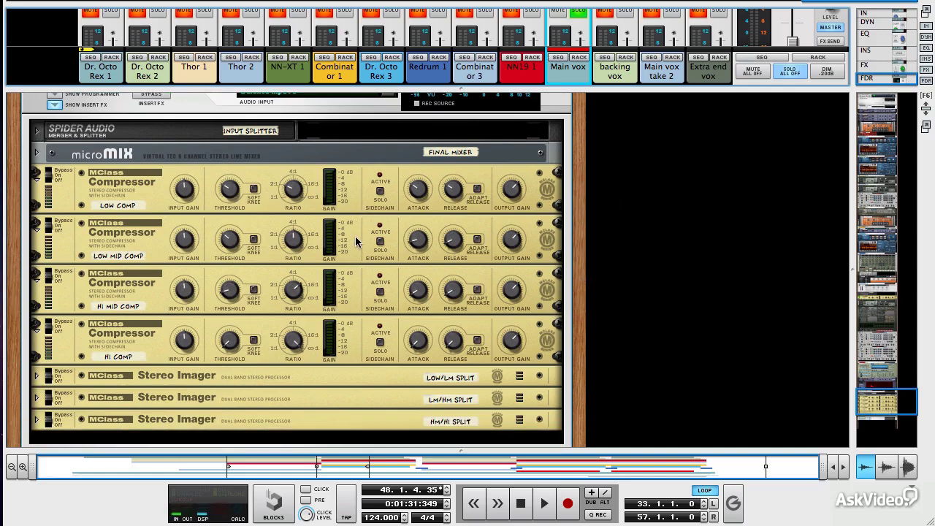
key(space)
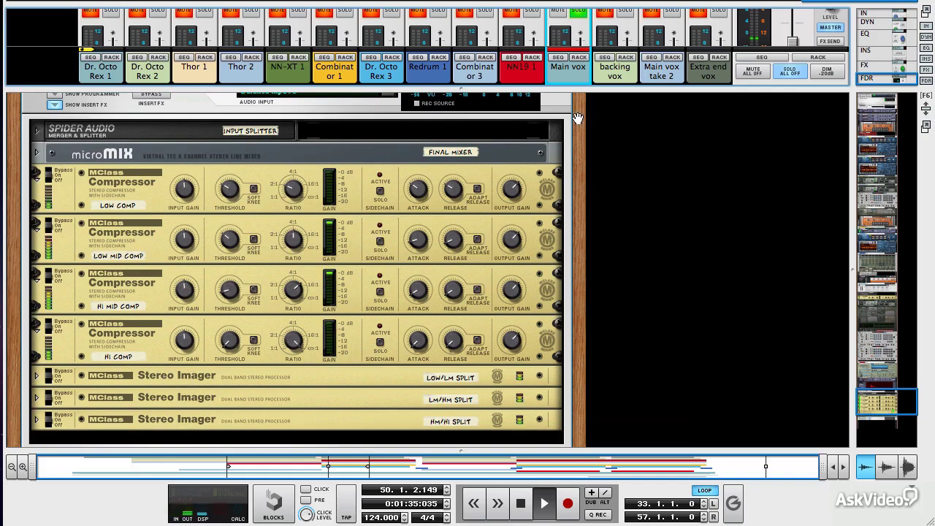
drag(598, 91, 585, 318)
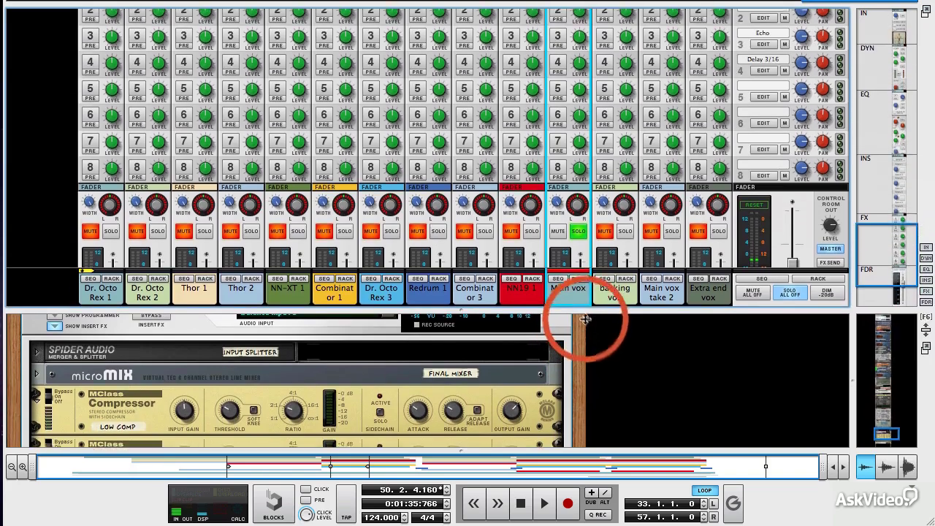
Load MClass Vocal Processor.cmb into the Main vox inserts from the insert patch browser.
scroll(551, 95, up, 3)
scroll(564, 95, up, 5)
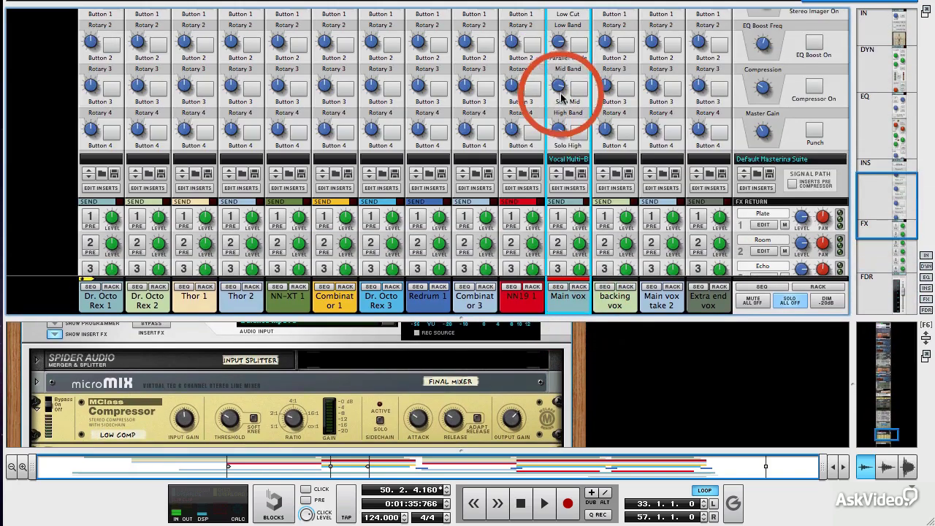
click(573, 179)
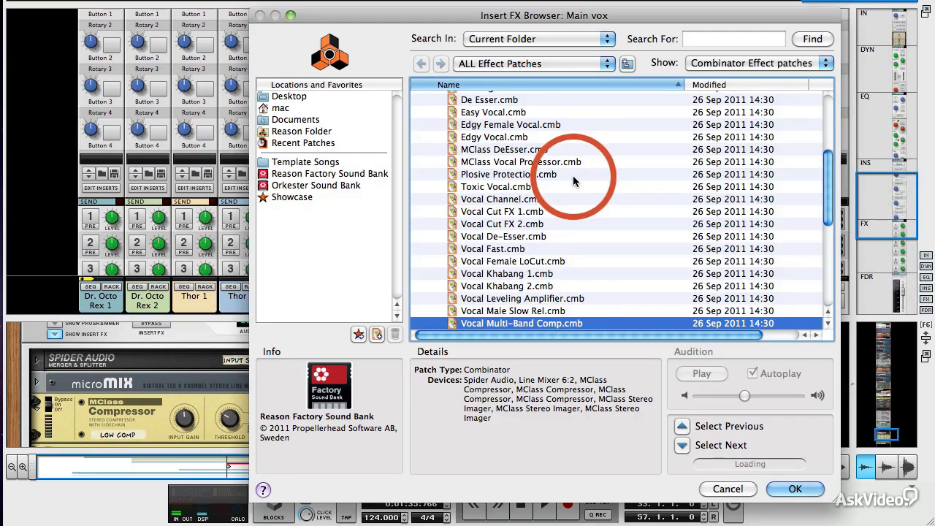
click(543, 162)
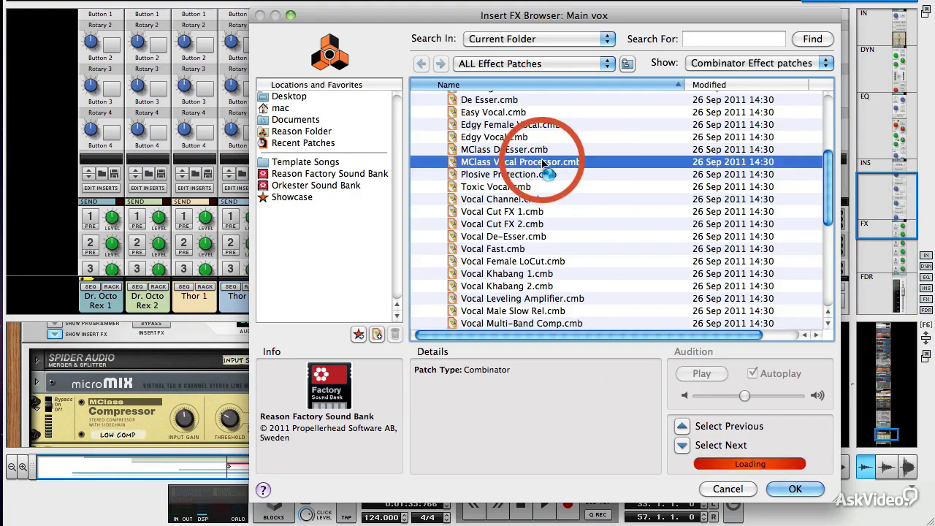
click(786, 491)
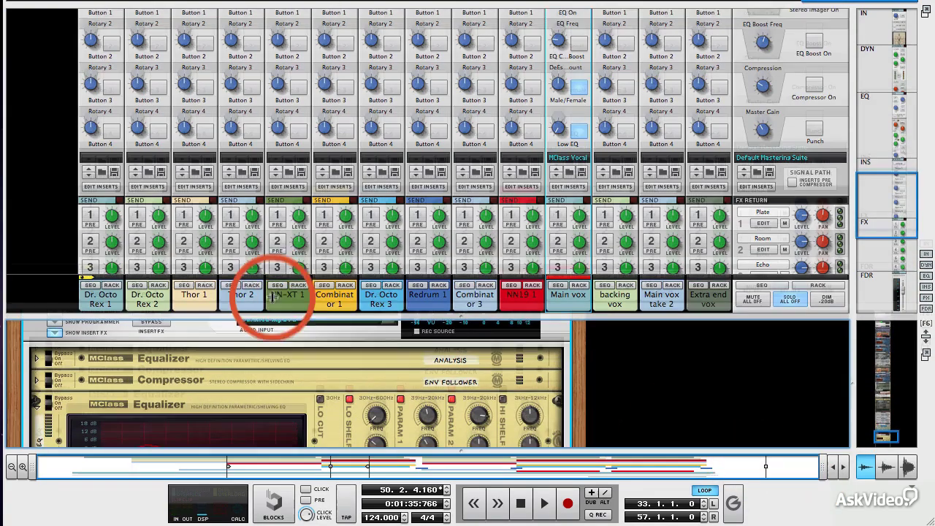
Enlarge the rack and play the song through the MClass Vocal Processor's EQ and compressor.
drag(274, 296, 283, 177)
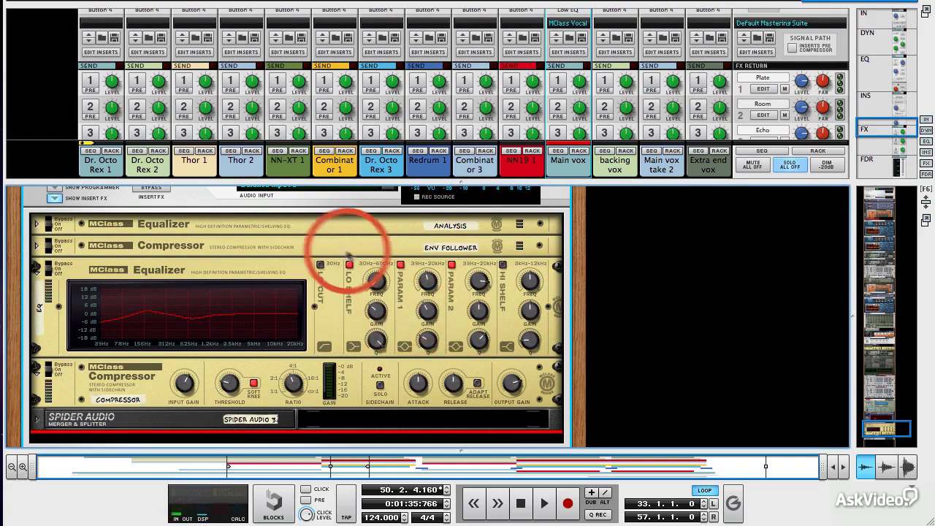
key(space)
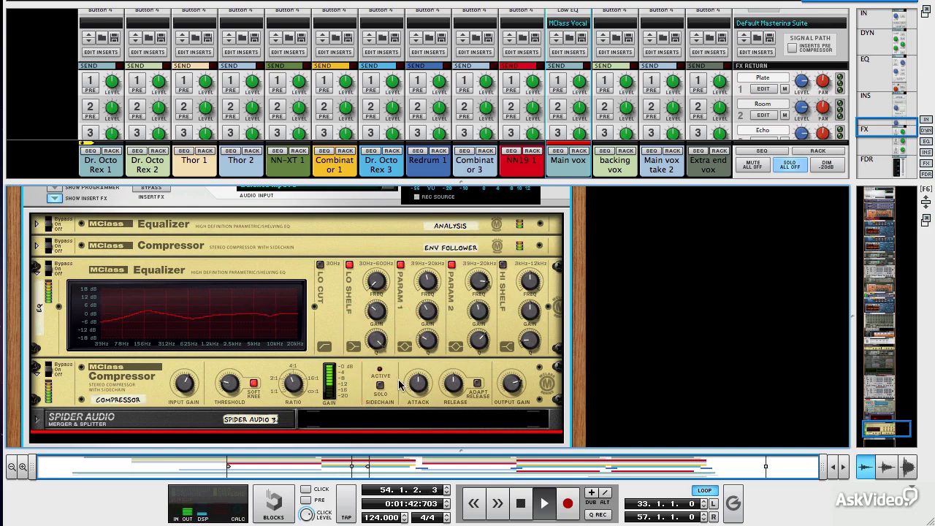
key(space)
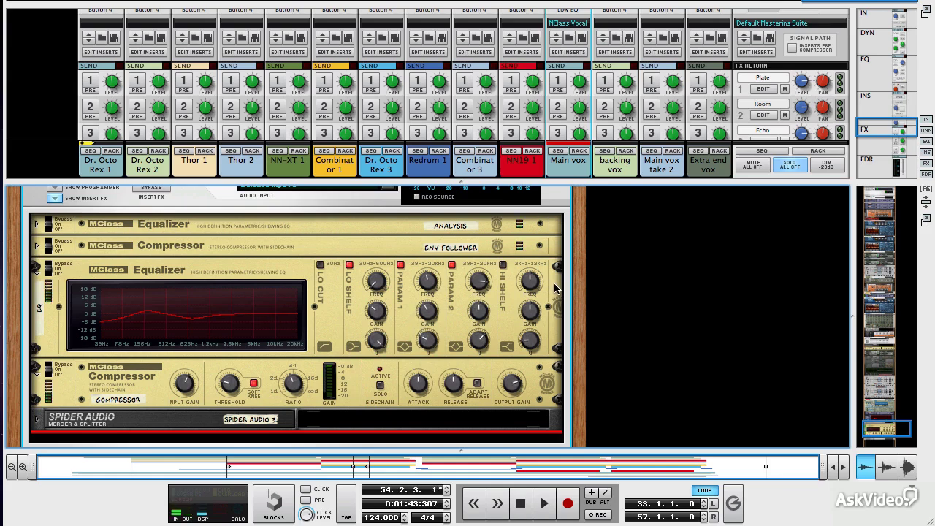
Audition the restored RV7000 and MClass Compressor inserts, then give the mixer slightly more room.
scroll(555, 289, down, 5)
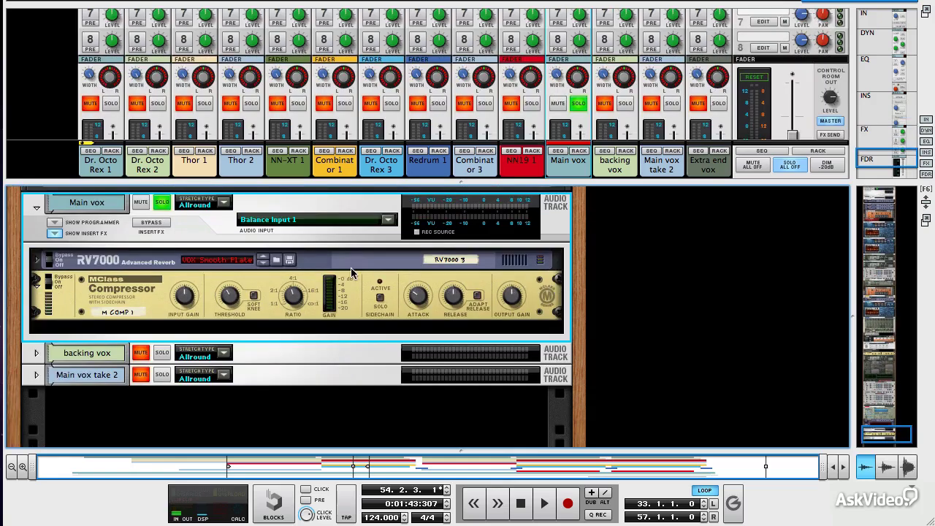
key(space)
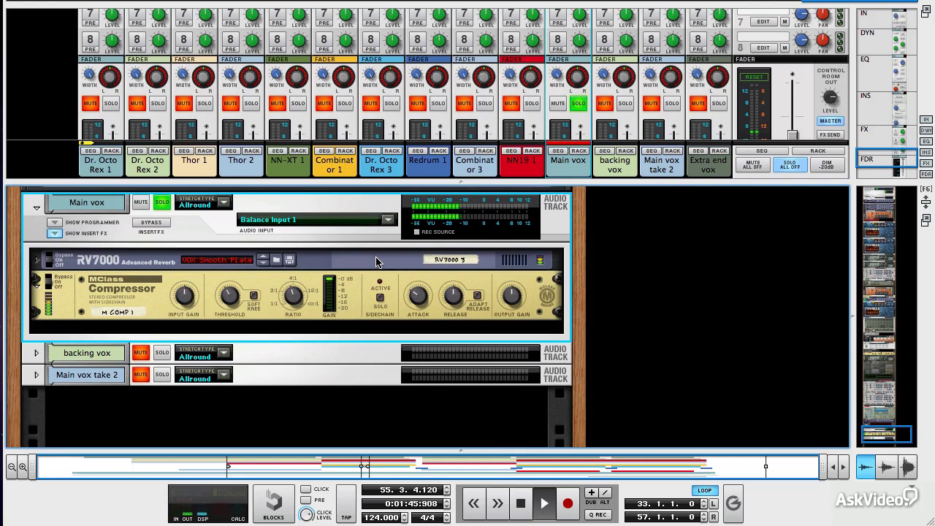
key(space)
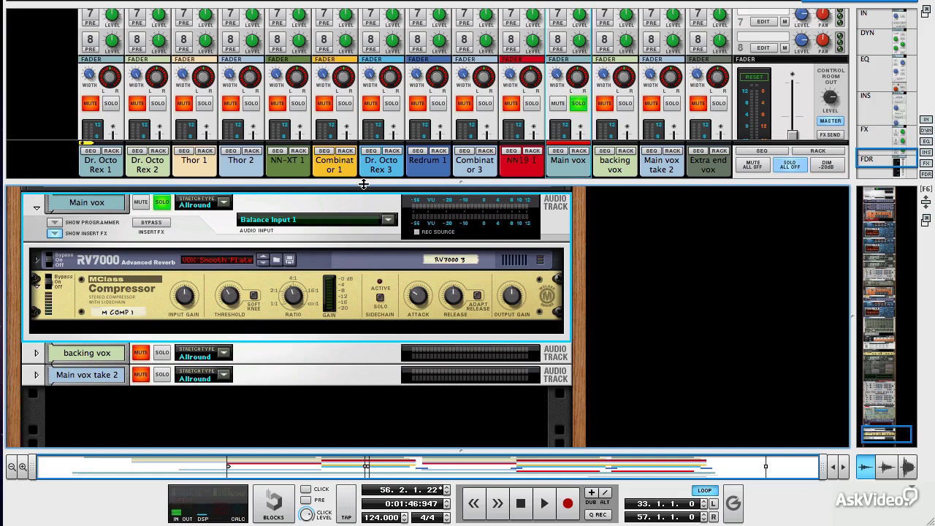
drag(363, 185, 363, 195)
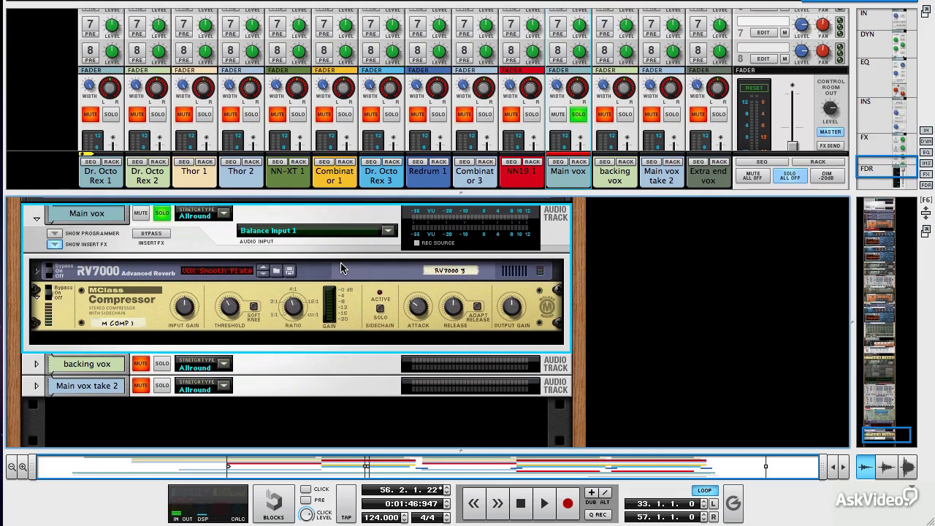